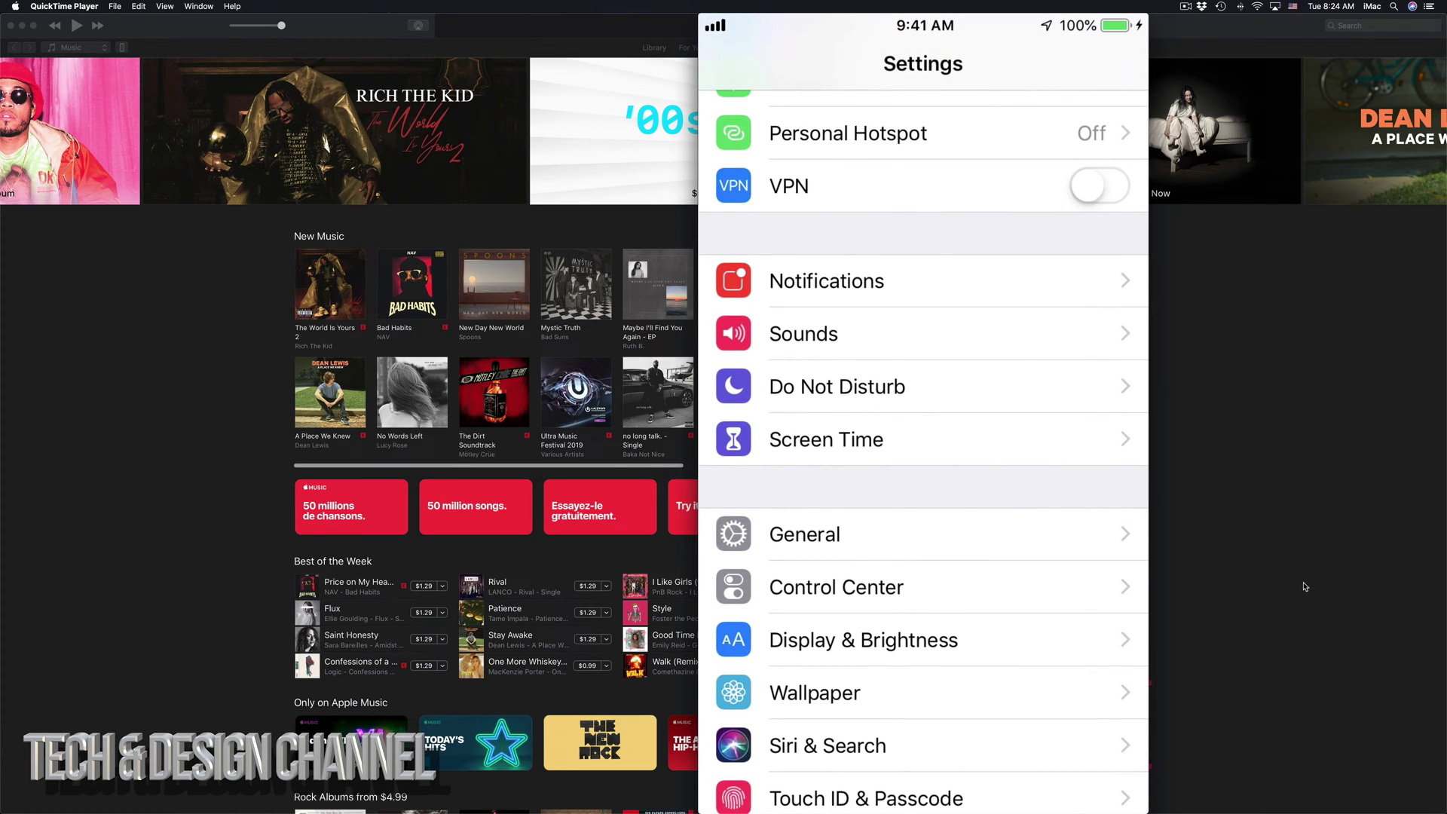
pyautogui.click(1310, 431)
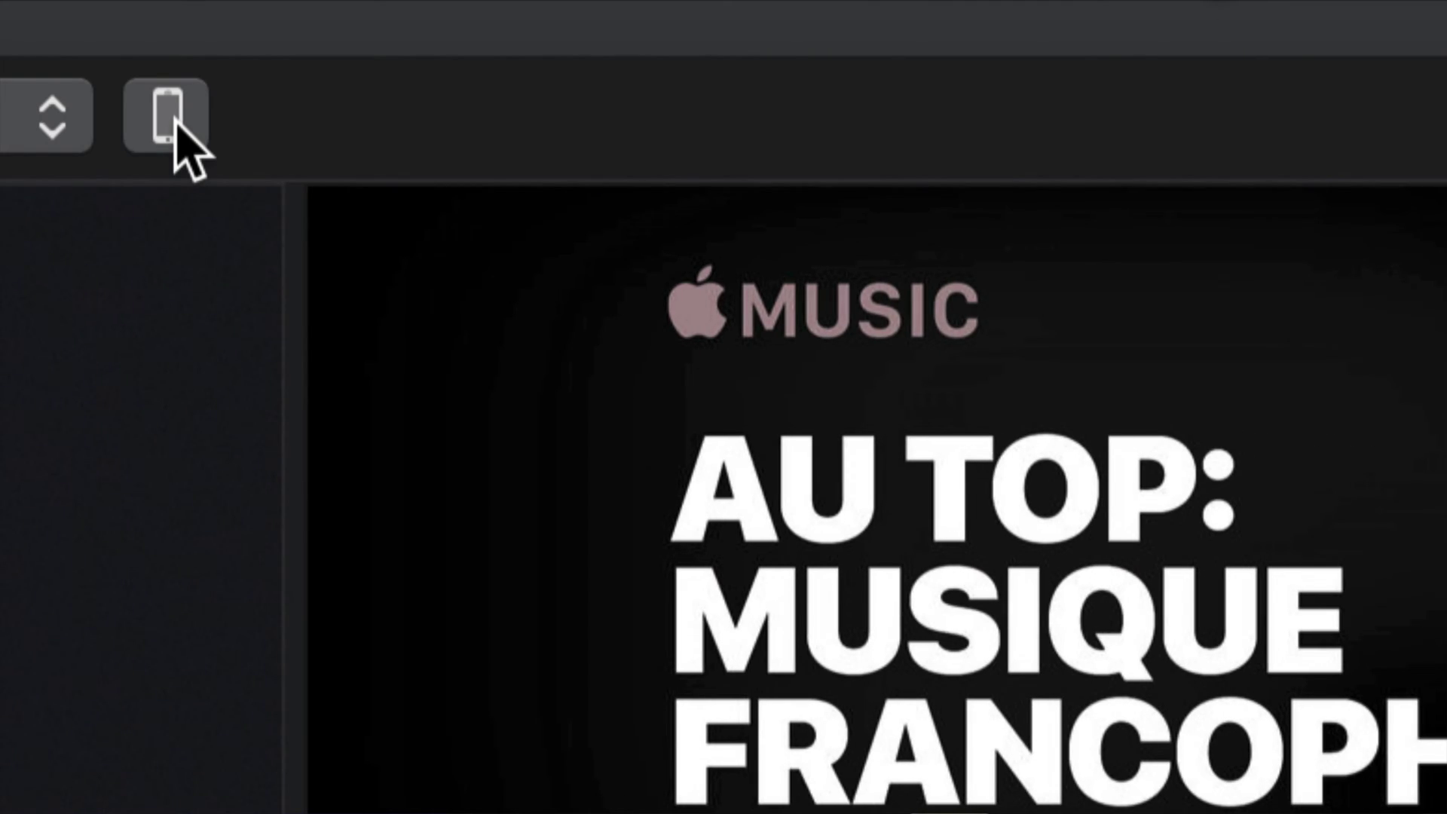
# On the iPhone 6s summary page, switch automatic backups from iCloud to This Computer.
pyautogui.click(168, 117)
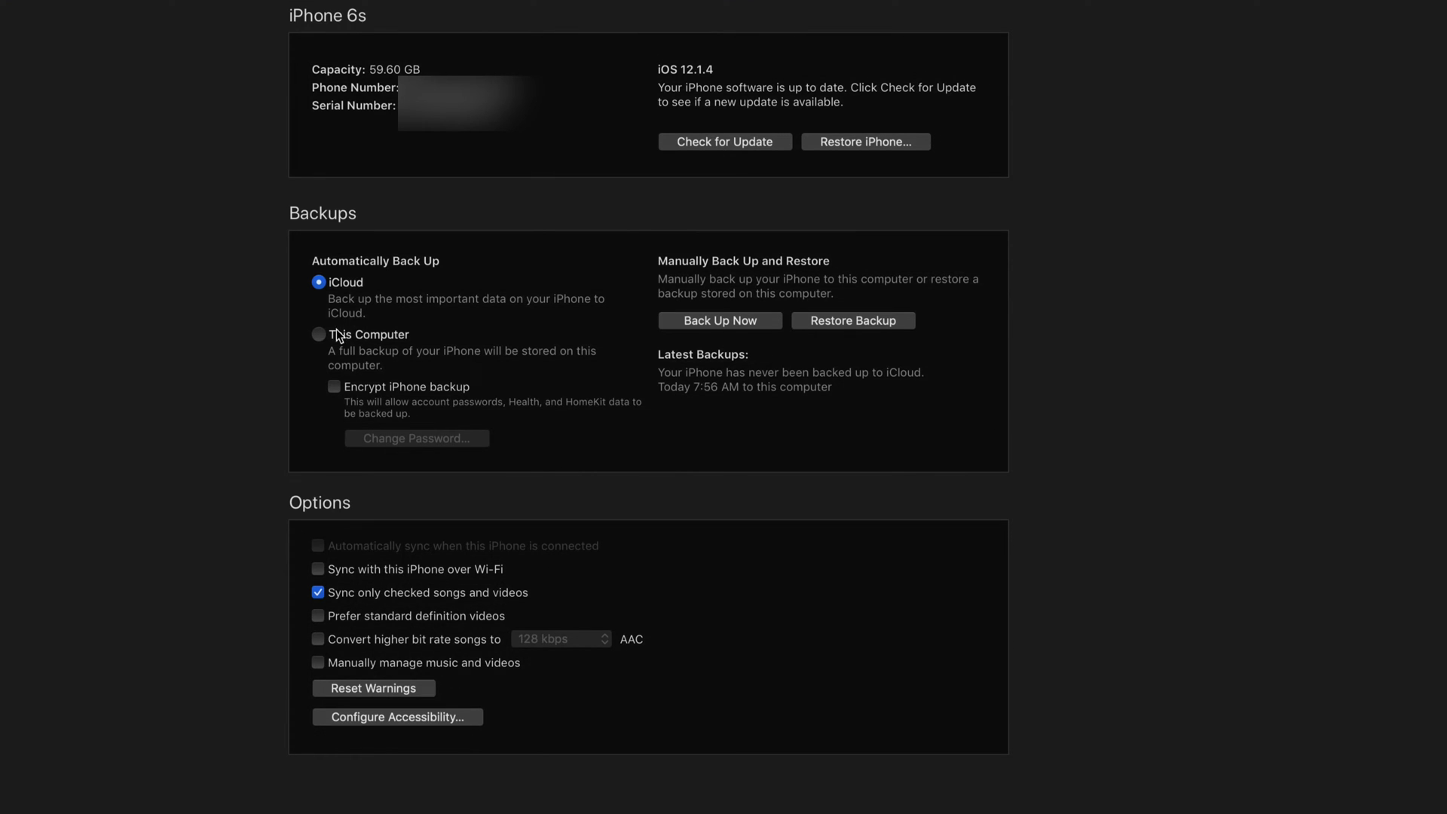
pyautogui.click(318, 335)
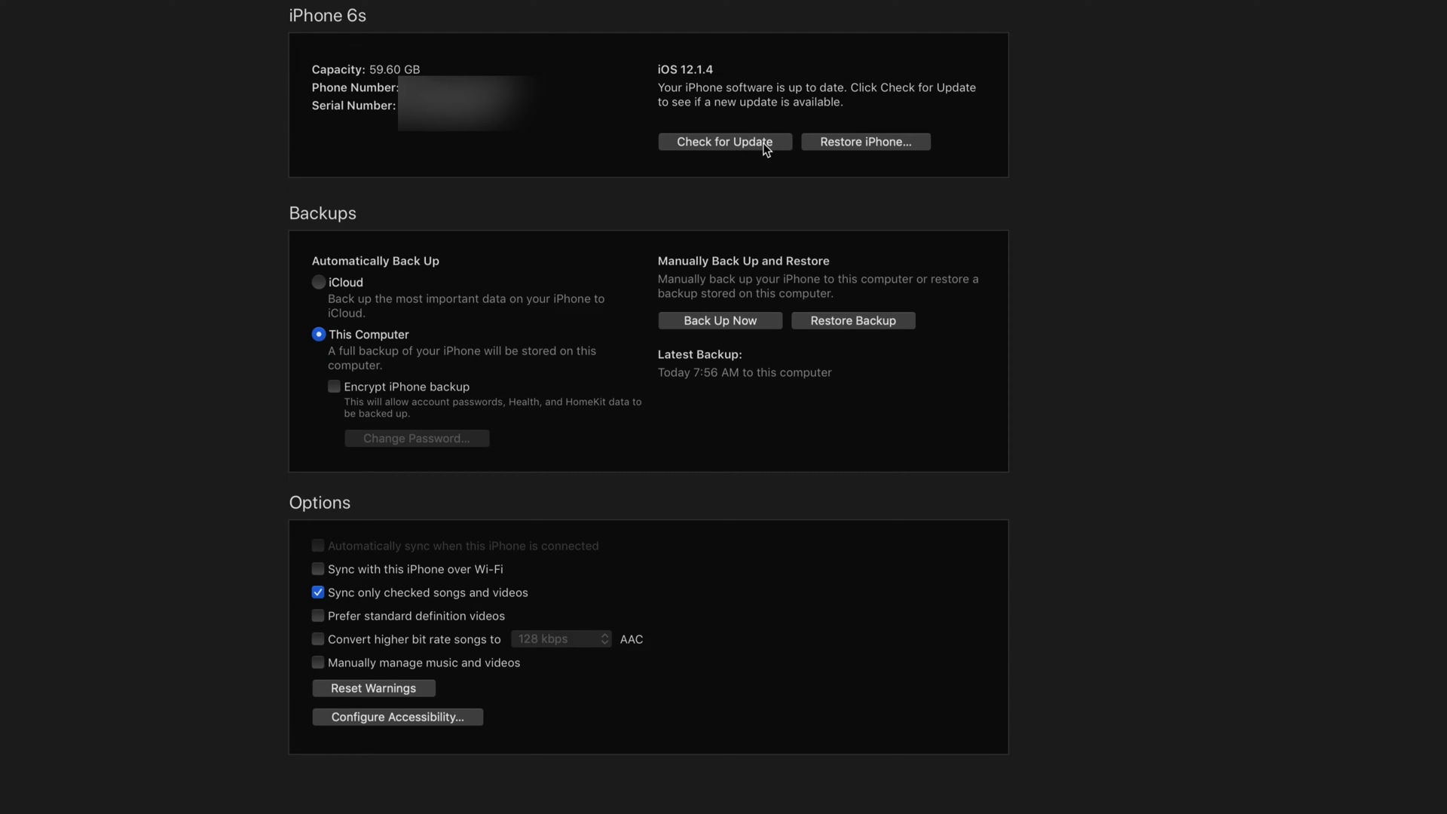
# Run an immediate backup of the iPhone to this computer, completing at Today 8:26 AM.
pyautogui.click(716, 323)
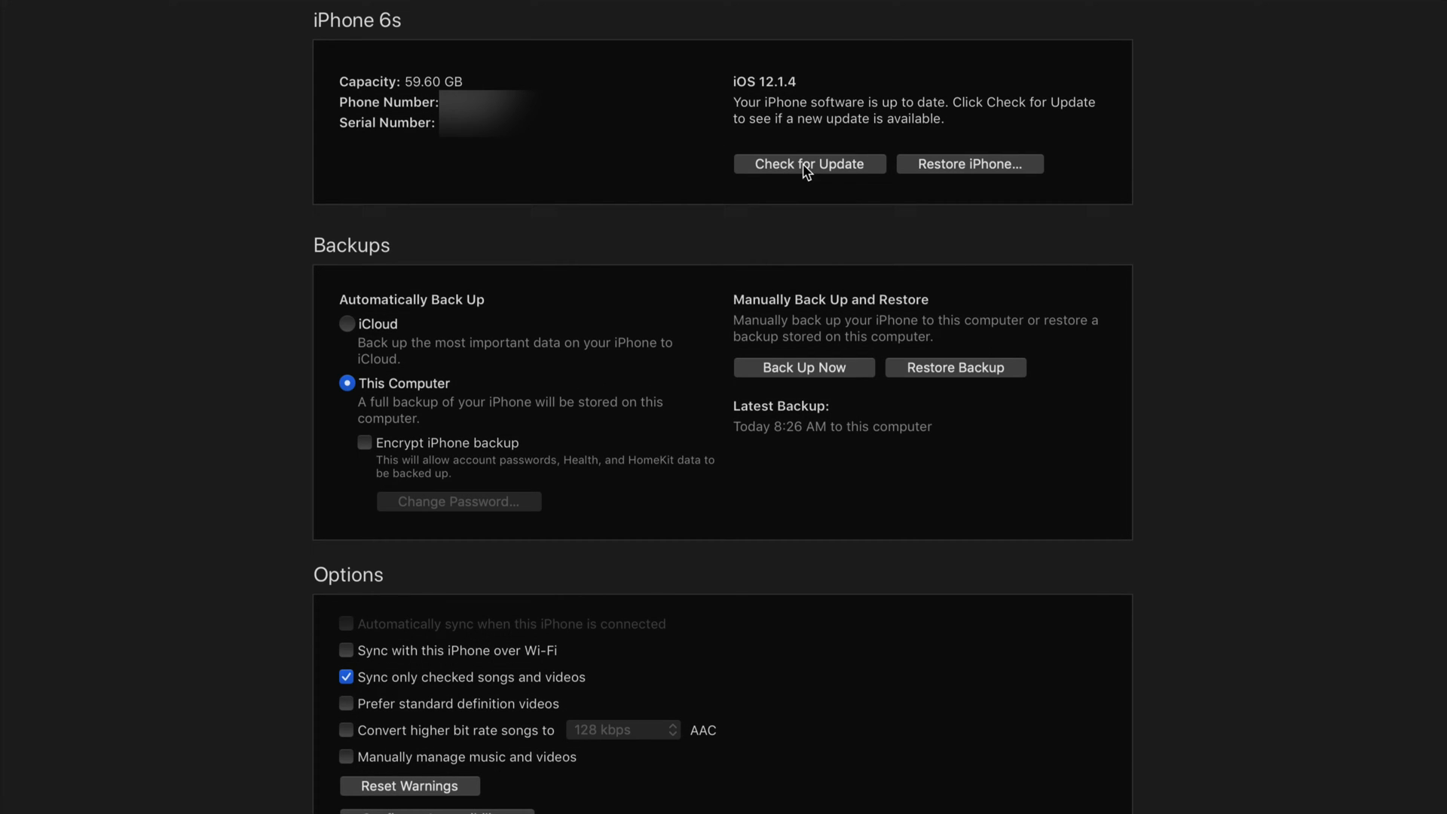
# Start the iOS 12.2 download and update, past its release notes and license agreement.
pyautogui.click(805, 171)
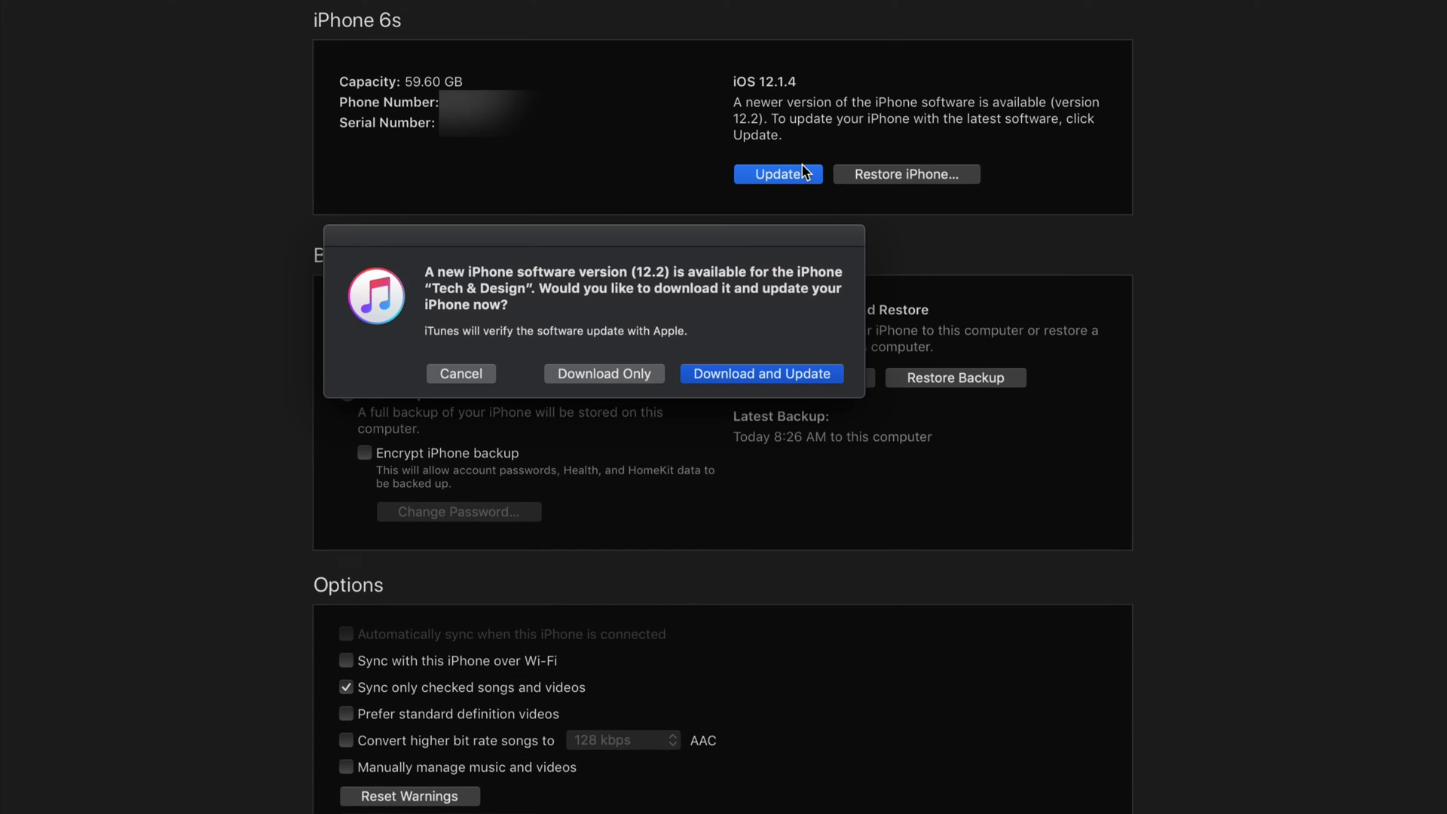
pyautogui.moveTo(601, 242)
pyautogui.mouseDown()
pyautogui.moveTo(691, 233)
pyautogui.moveTo(801, 151)
pyautogui.moveTo(812, 113)
pyautogui.mouseUp()
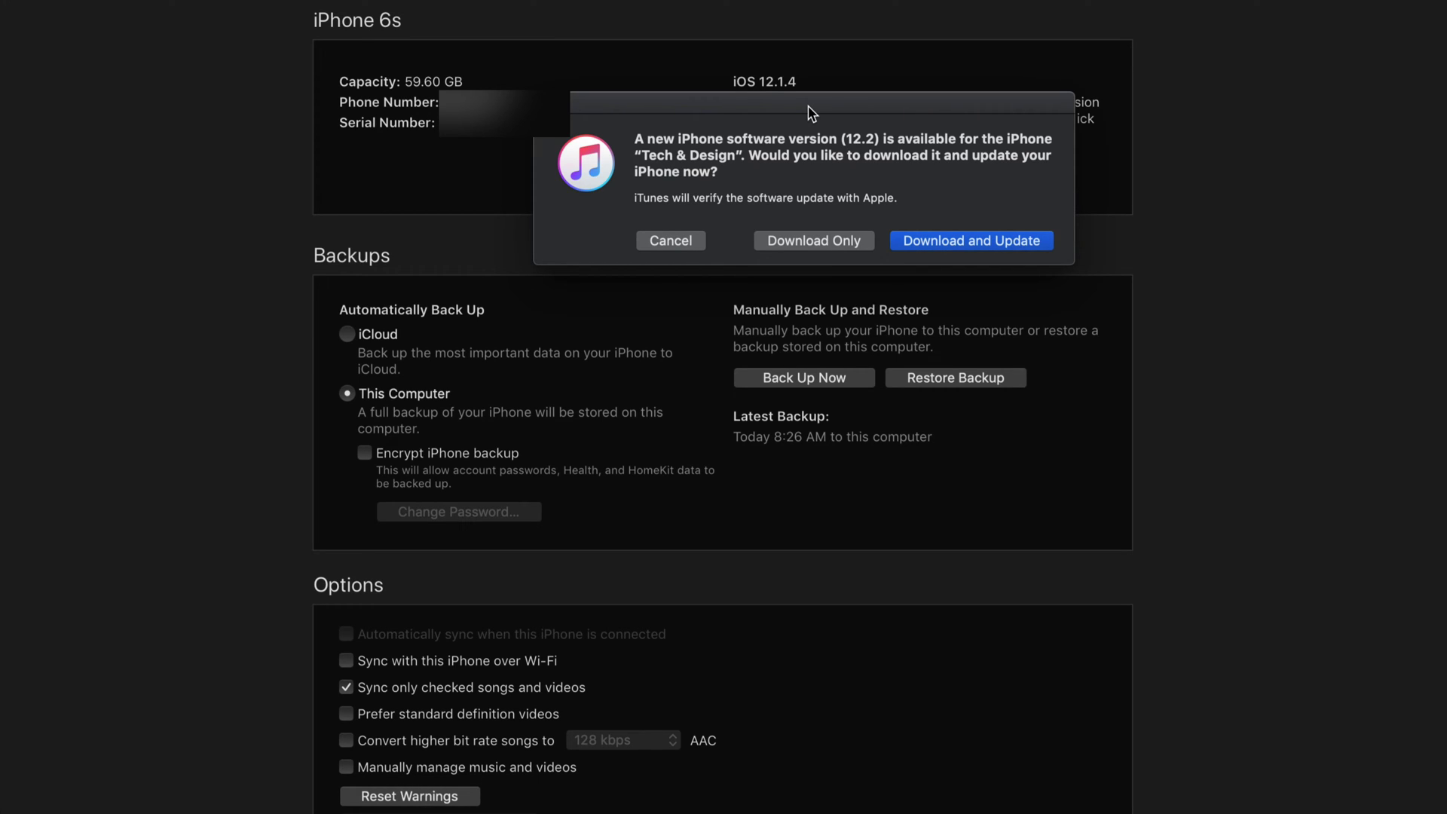
pyautogui.click(965, 241)
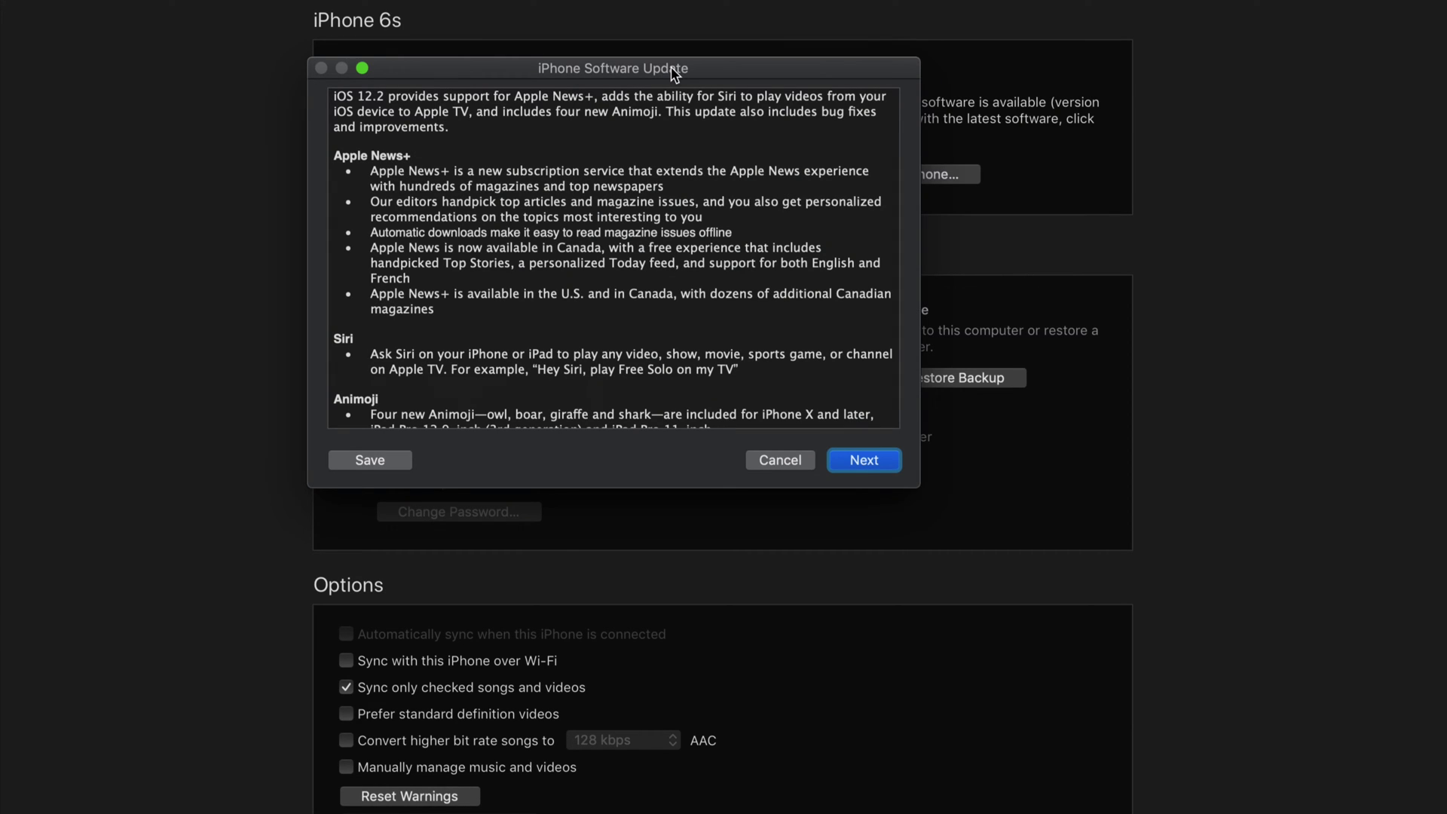
pyautogui.scroll(2, 671, 275)
pyautogui.scroll(-15, 671, 275)
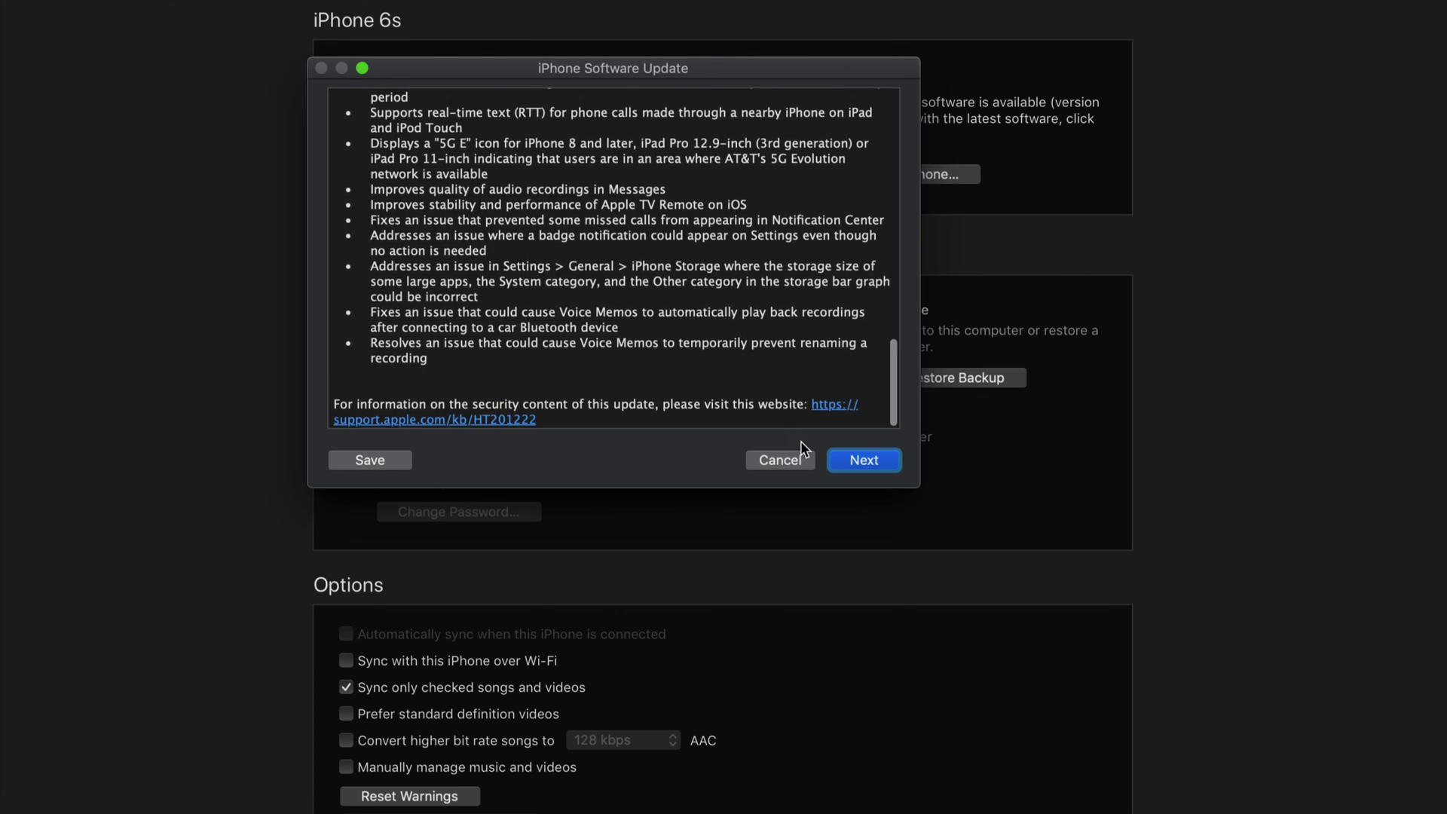
pyautogui.click(863, 460)
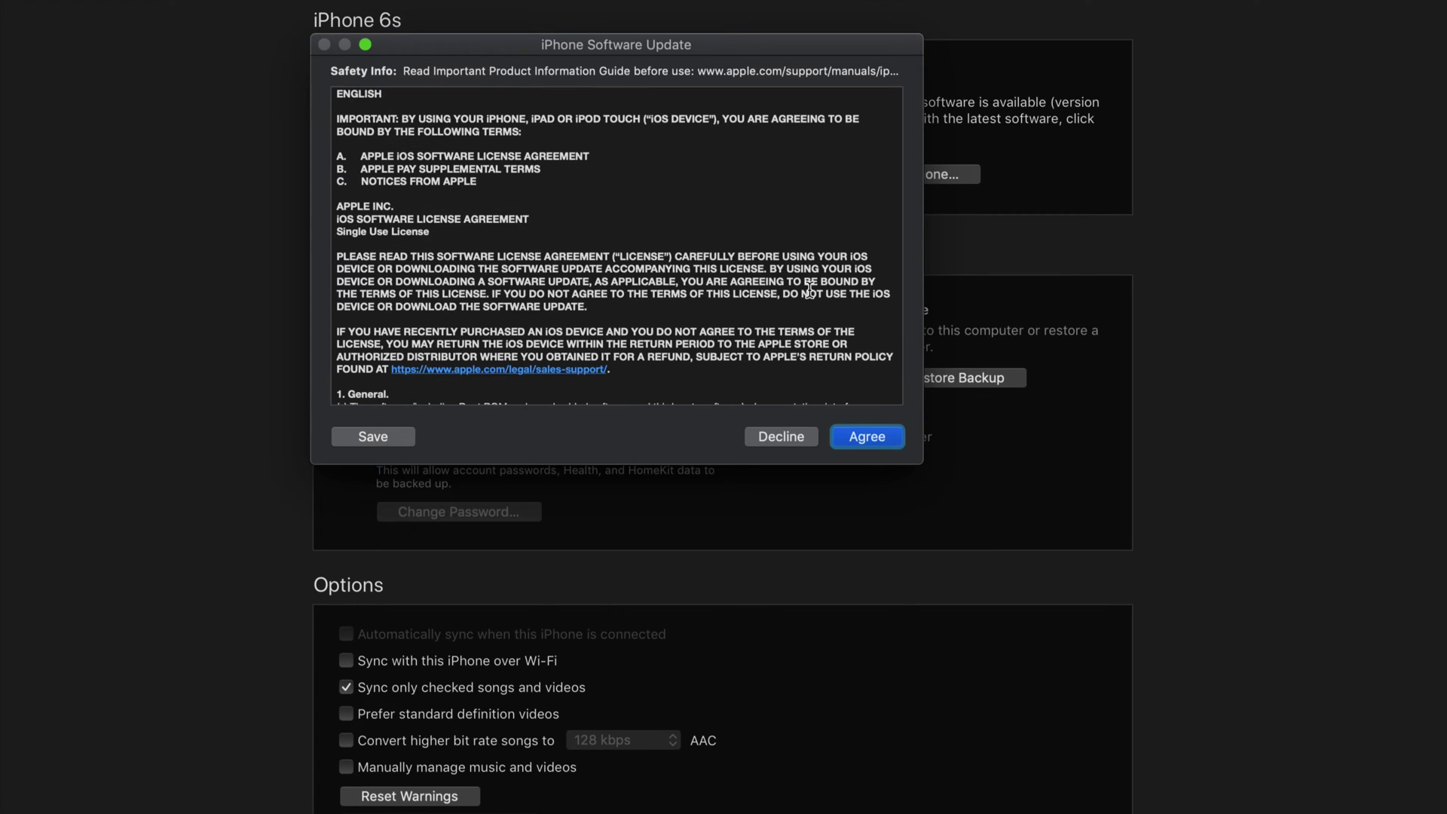
pyautogui.click(874, 436)
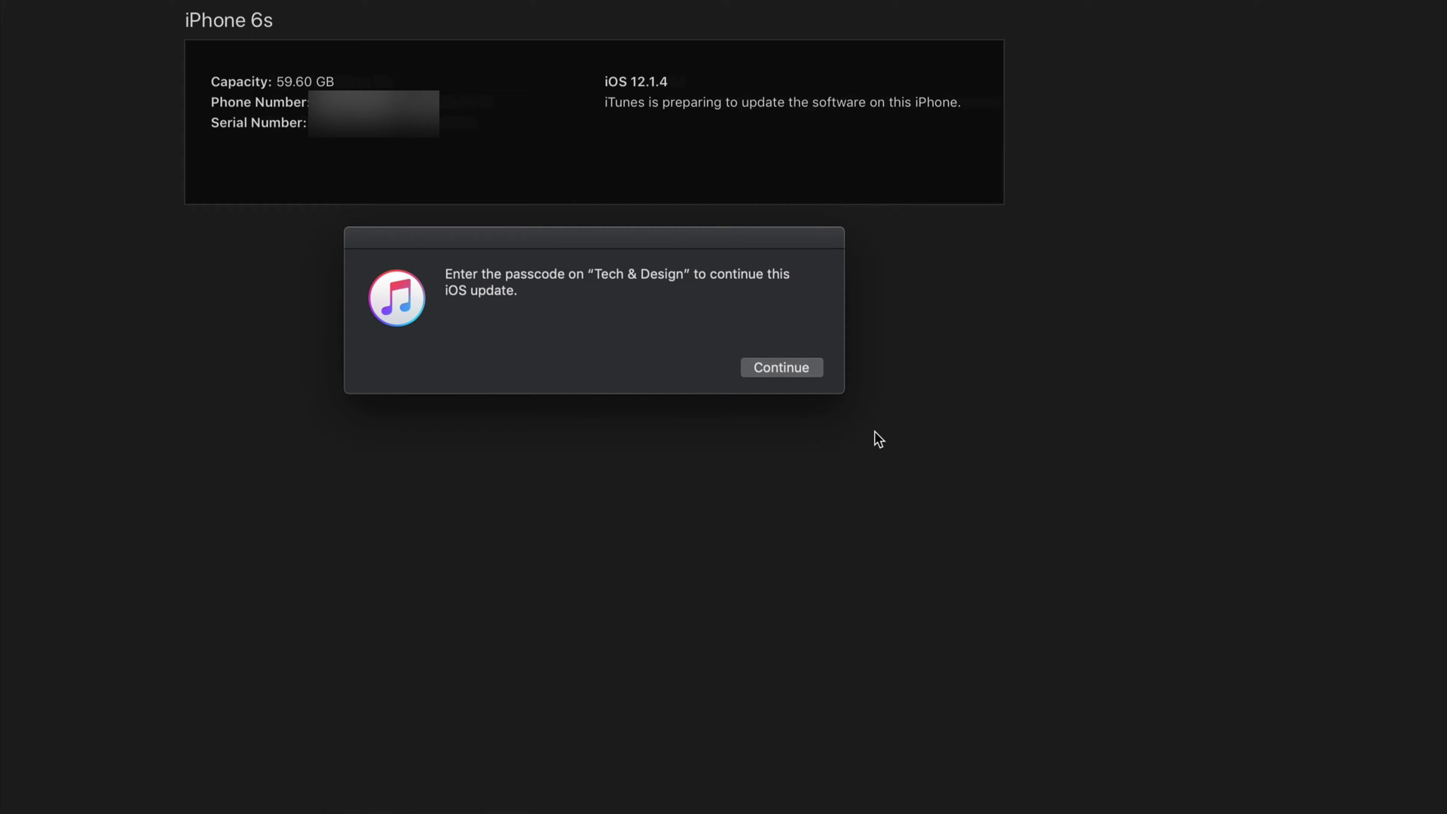